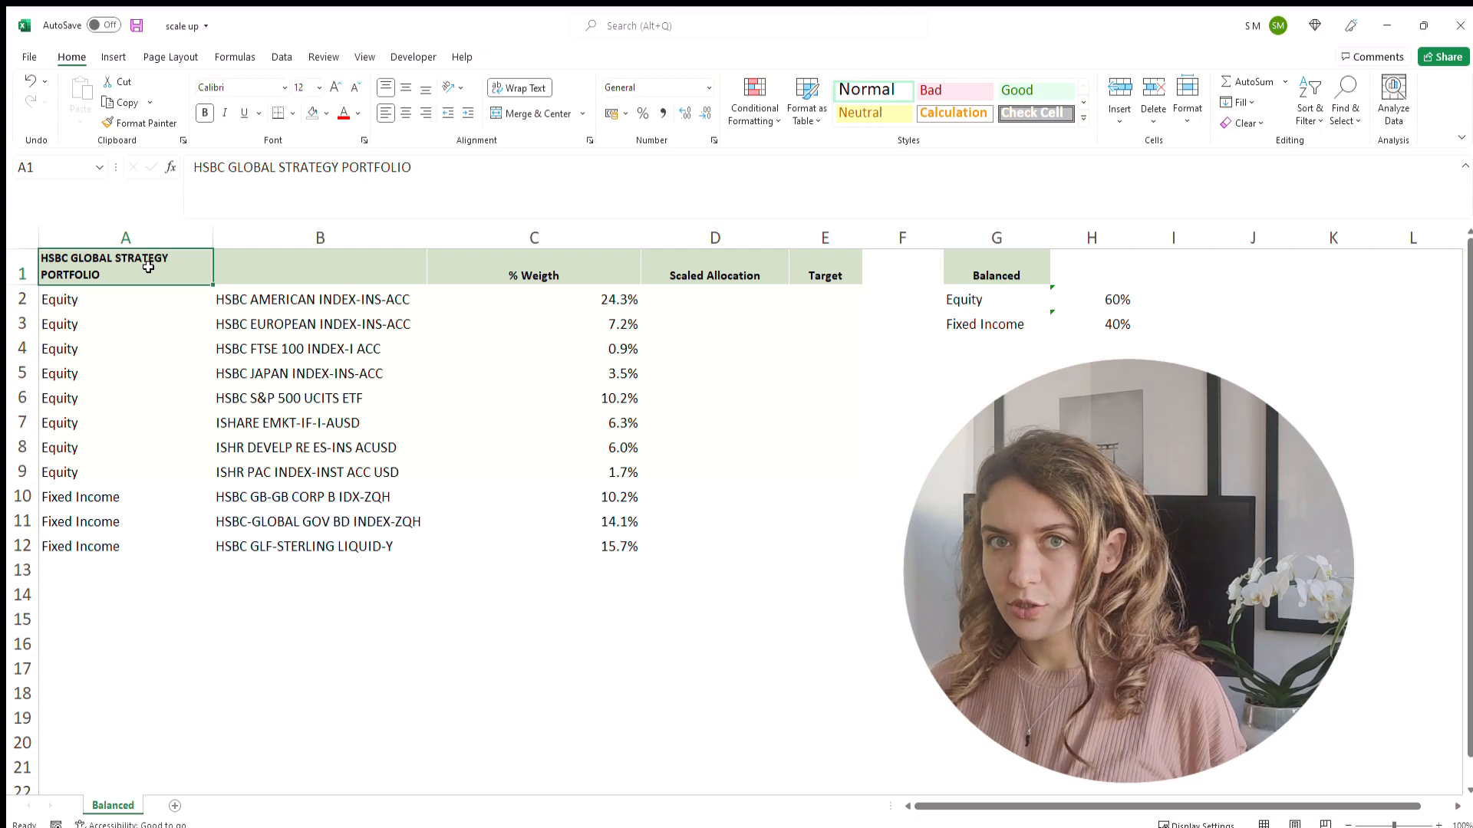
- Review the asset class, fund name and weight columns and the Balanced formulas for Equity in H2 and Fixed Income in H3
click(158, 238)
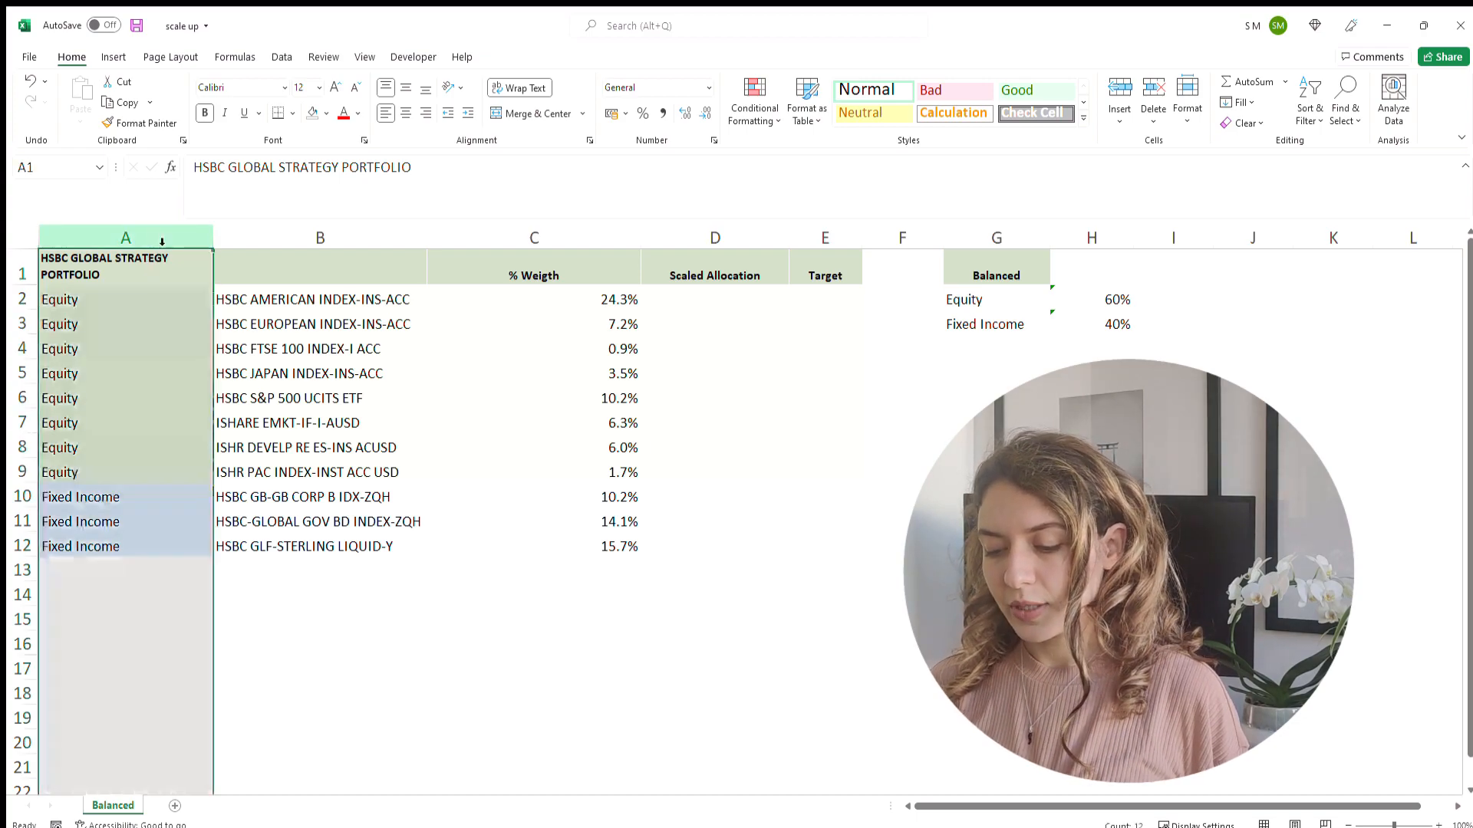
click(253, 236)
click(453, 237)
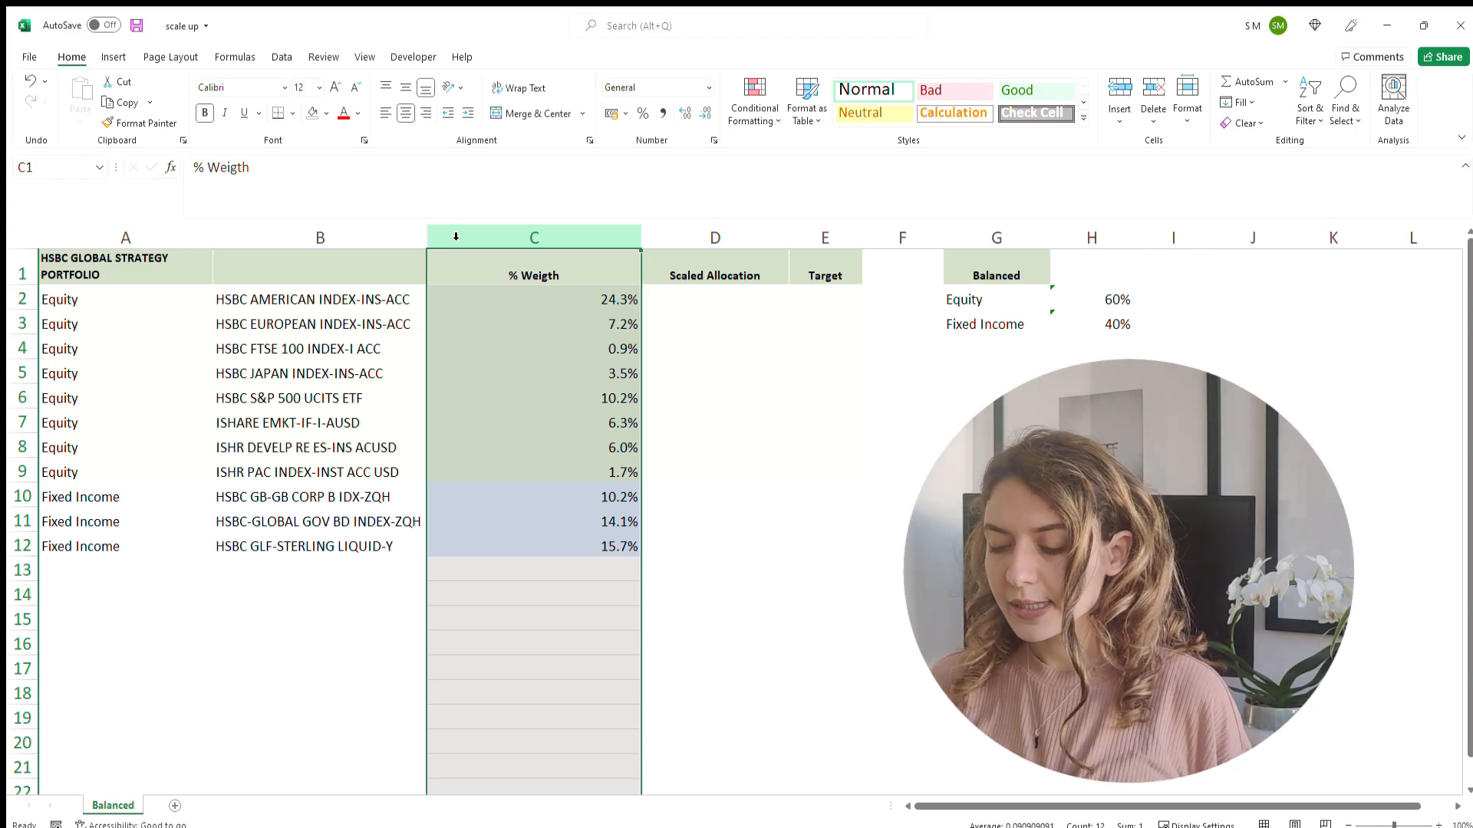
click(1076, 298)
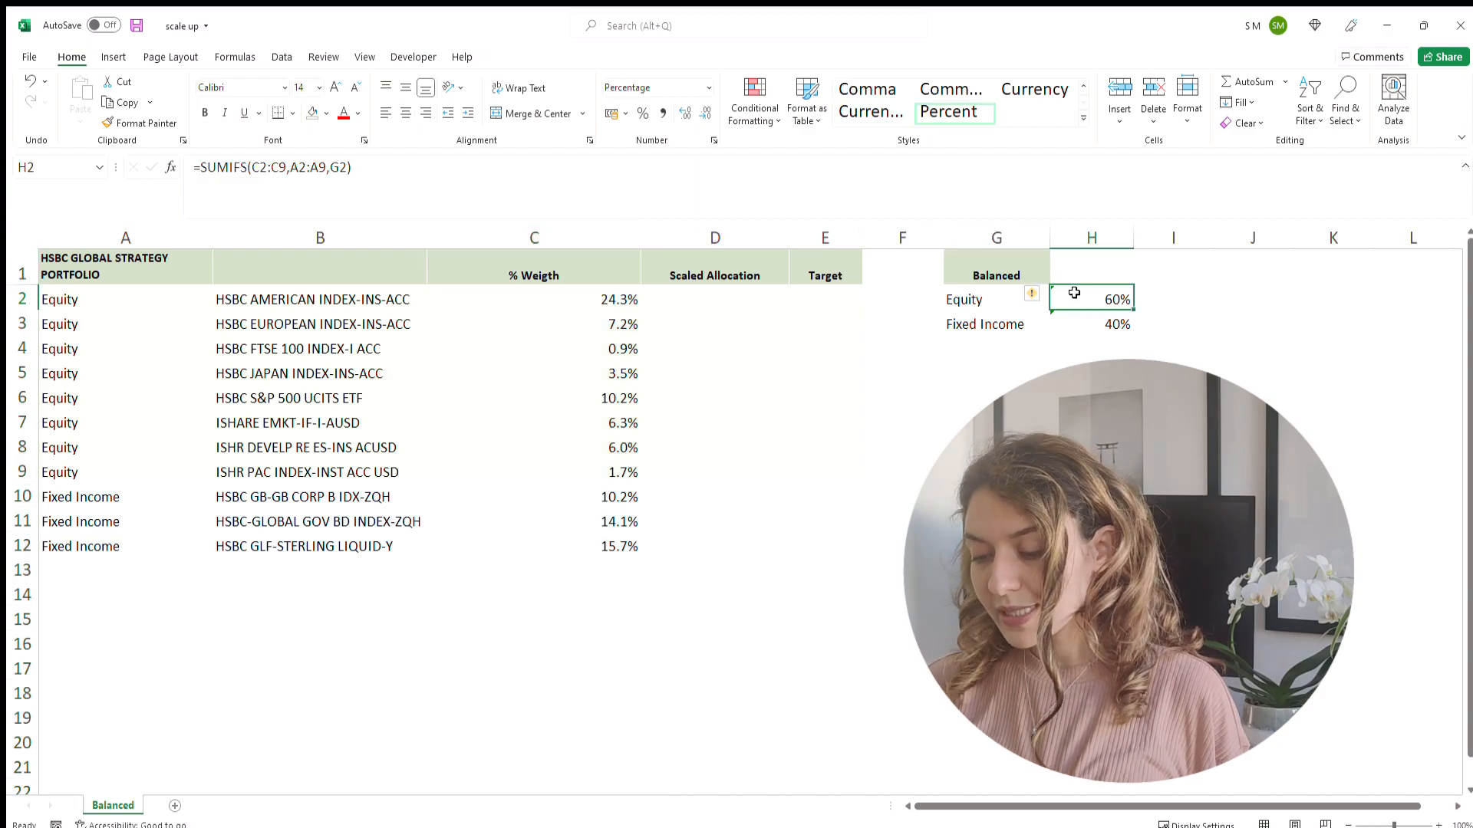
click(1066, 322)
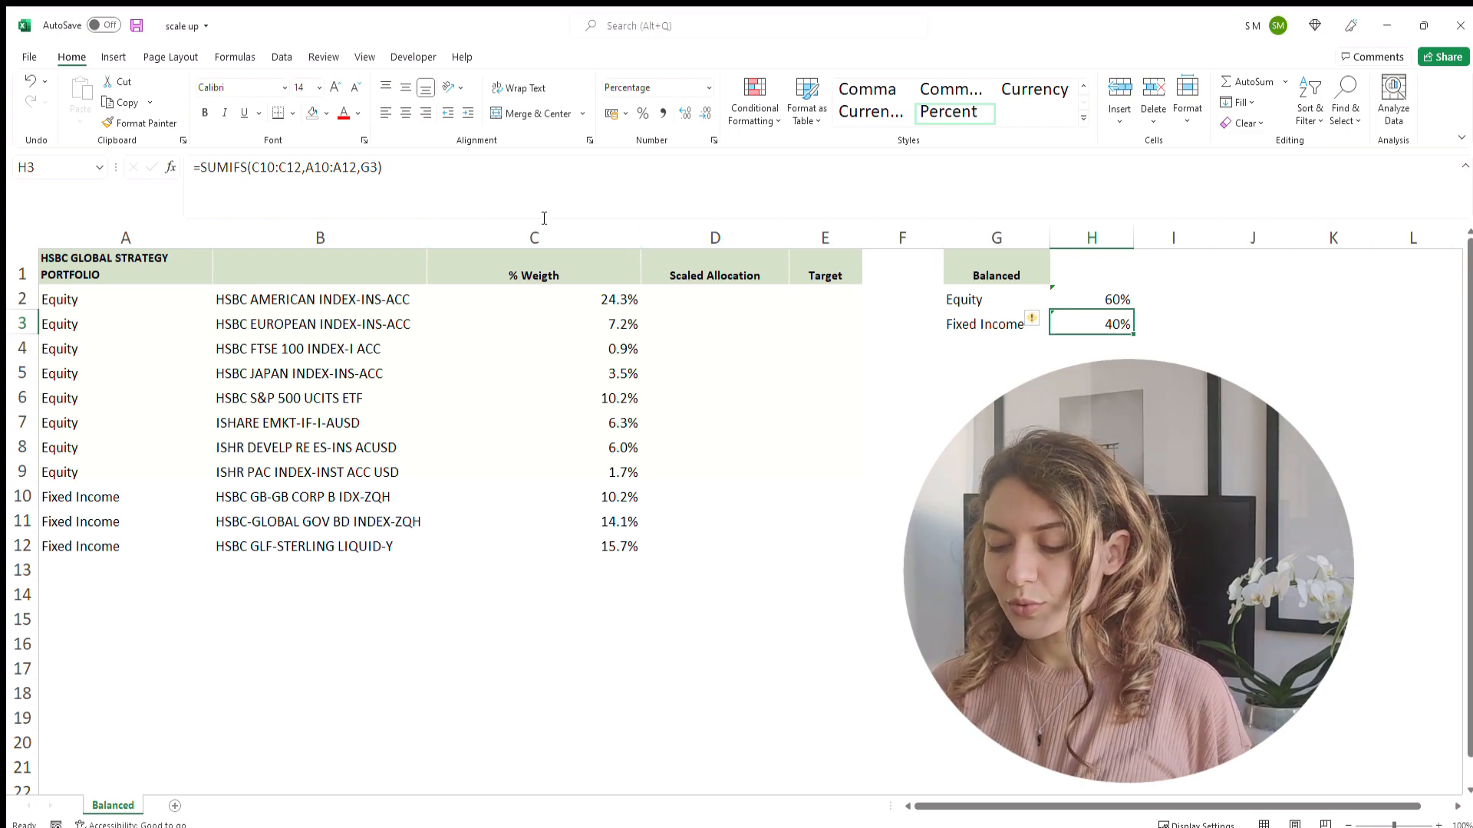
click(564, 243)
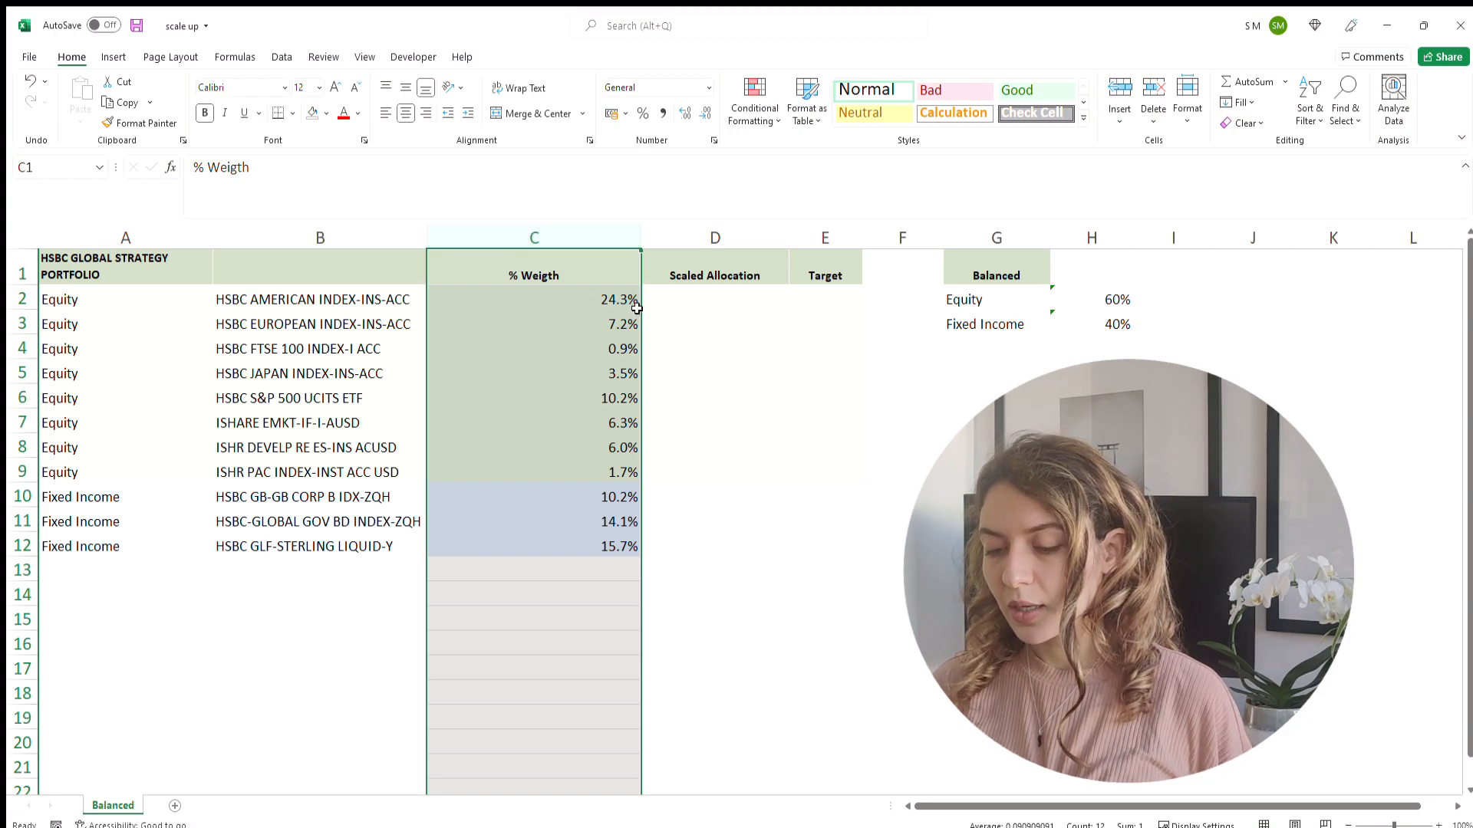
- Calculate the equity funds' Scaled Allocation with =C2/$H$2 in D2 and fill the formula through D9
click(675, 307)
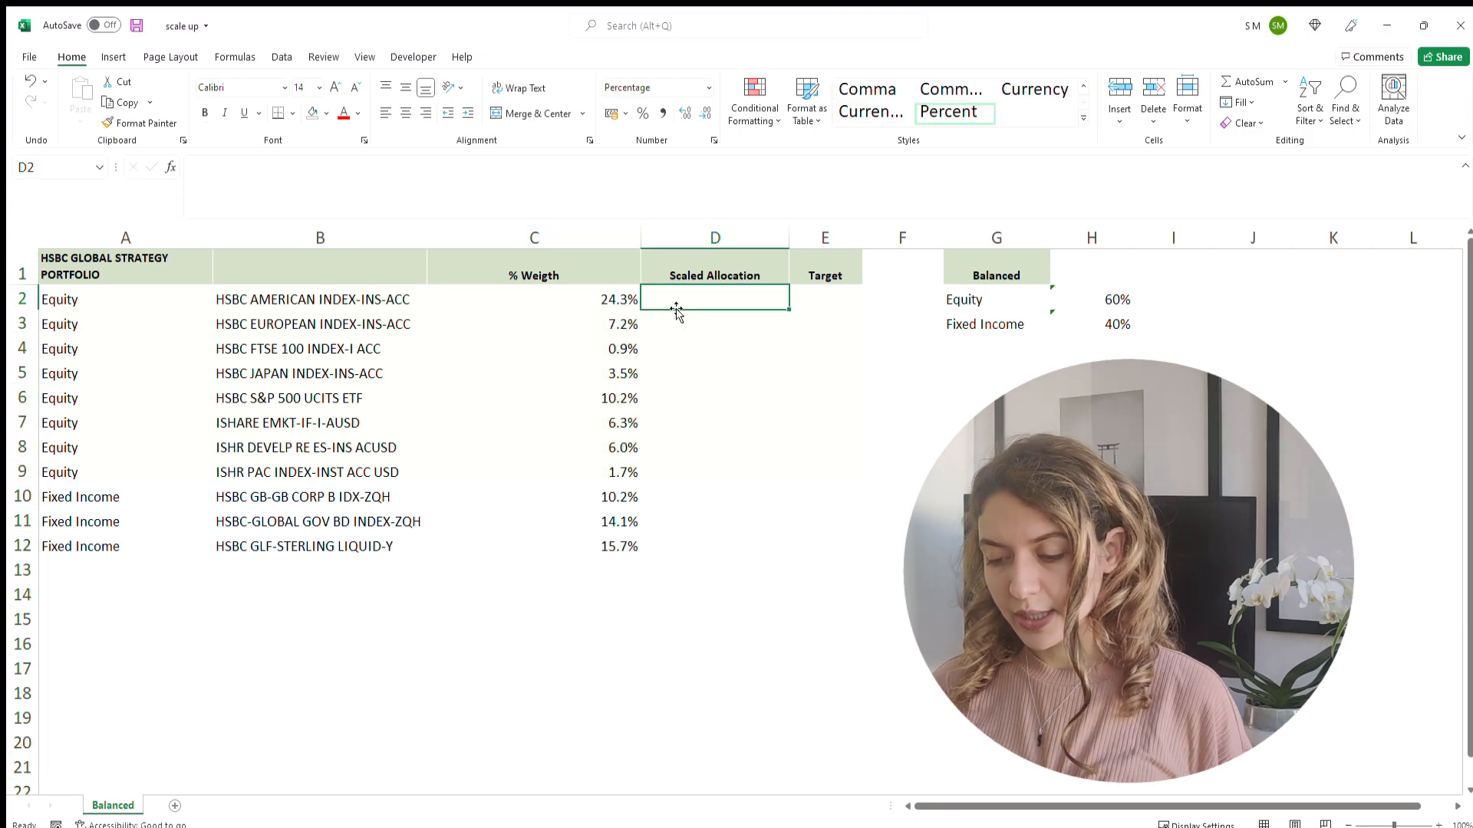
text(=)
click(599, 294)
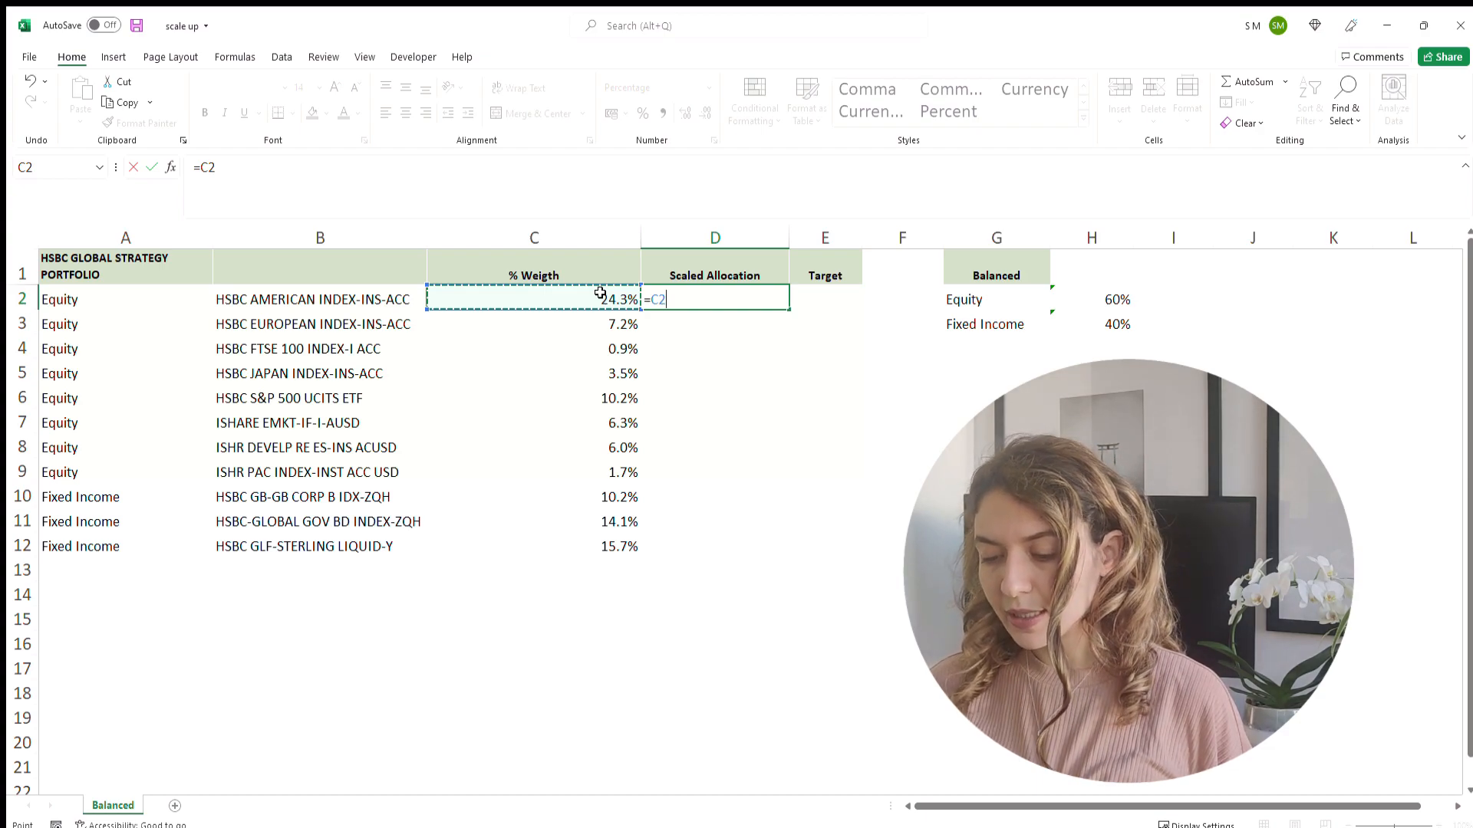
text(/)
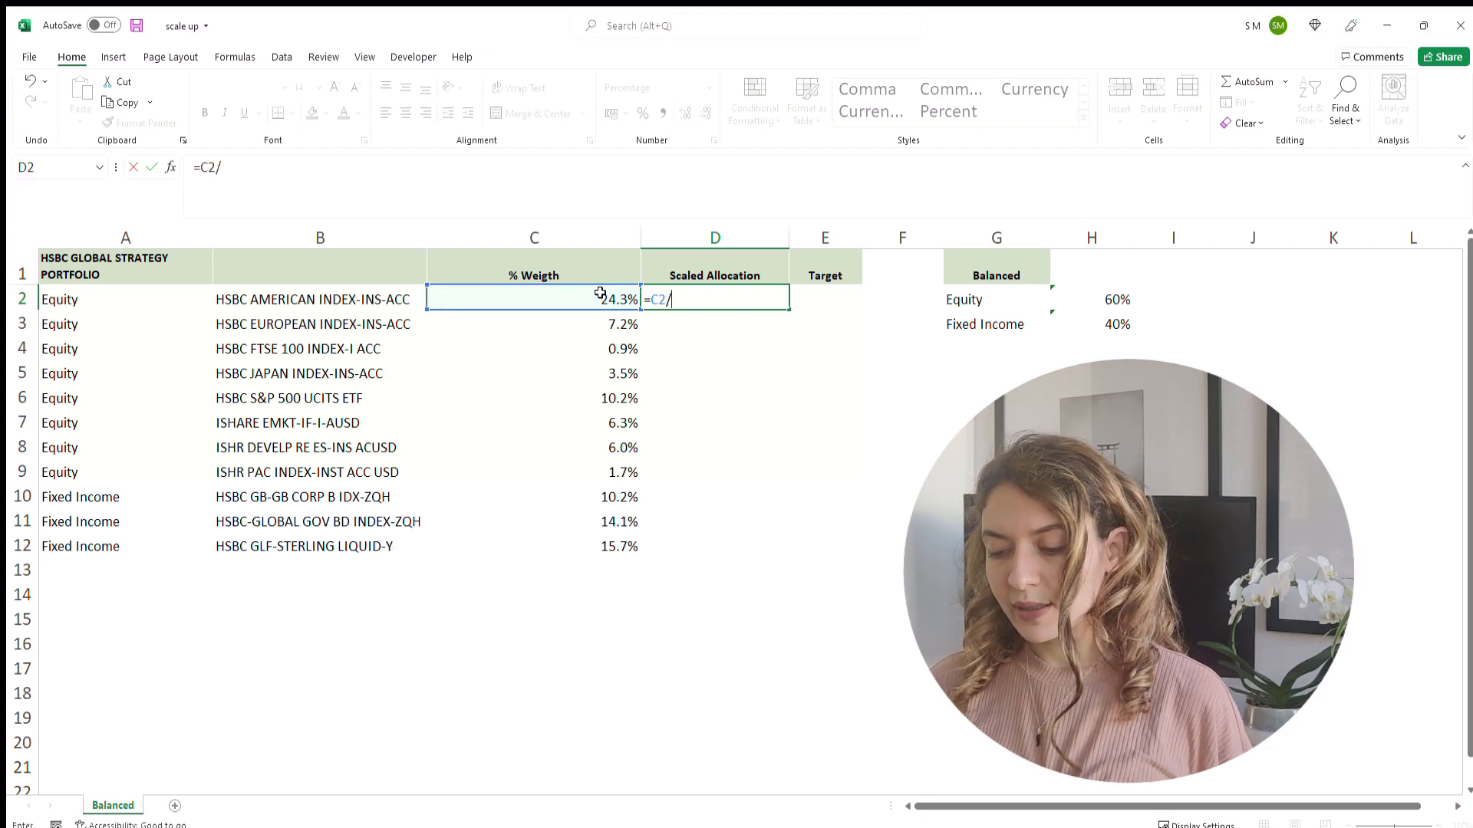
click(1090, 296)
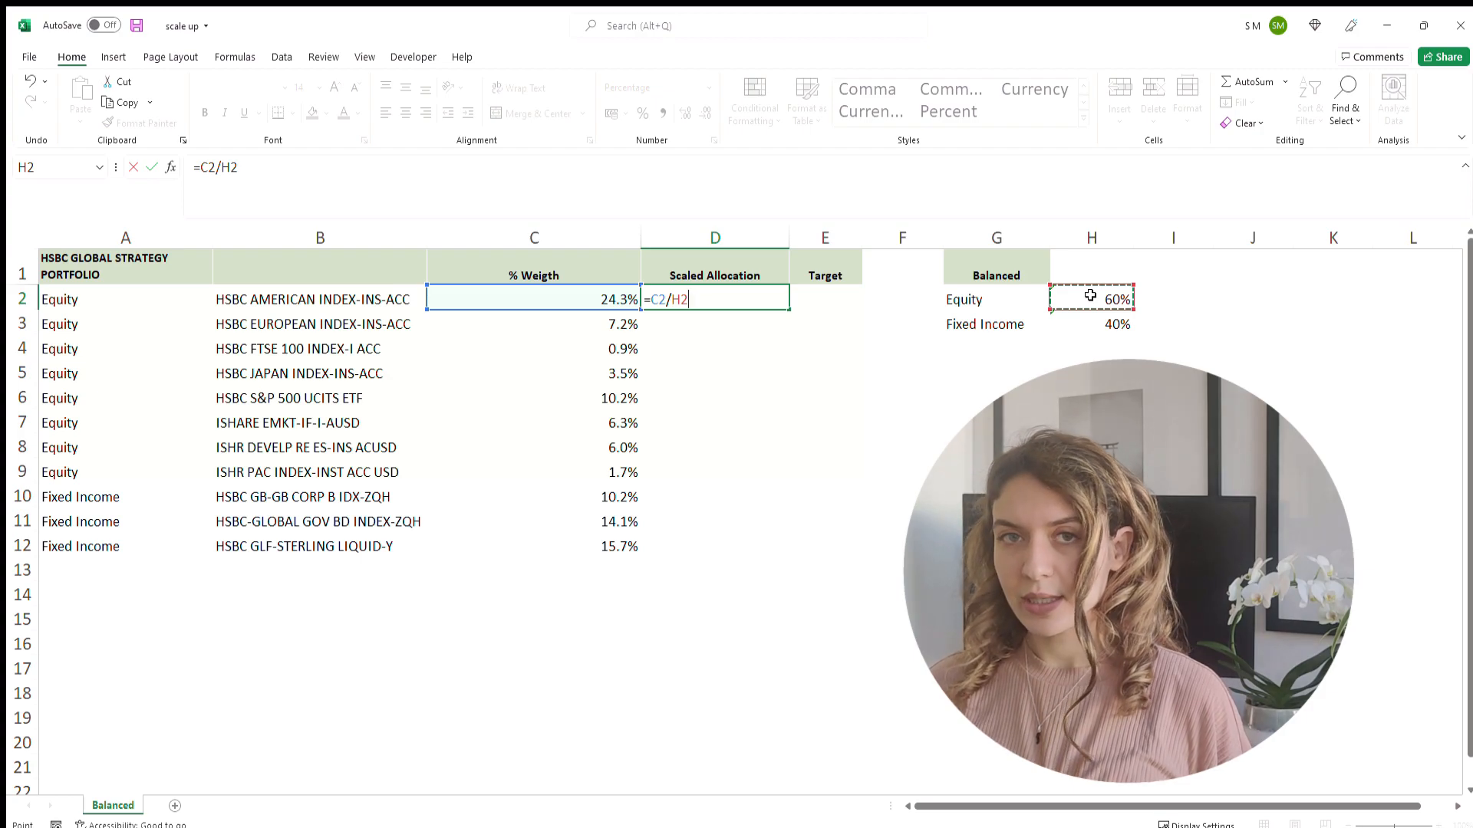
key(F4)
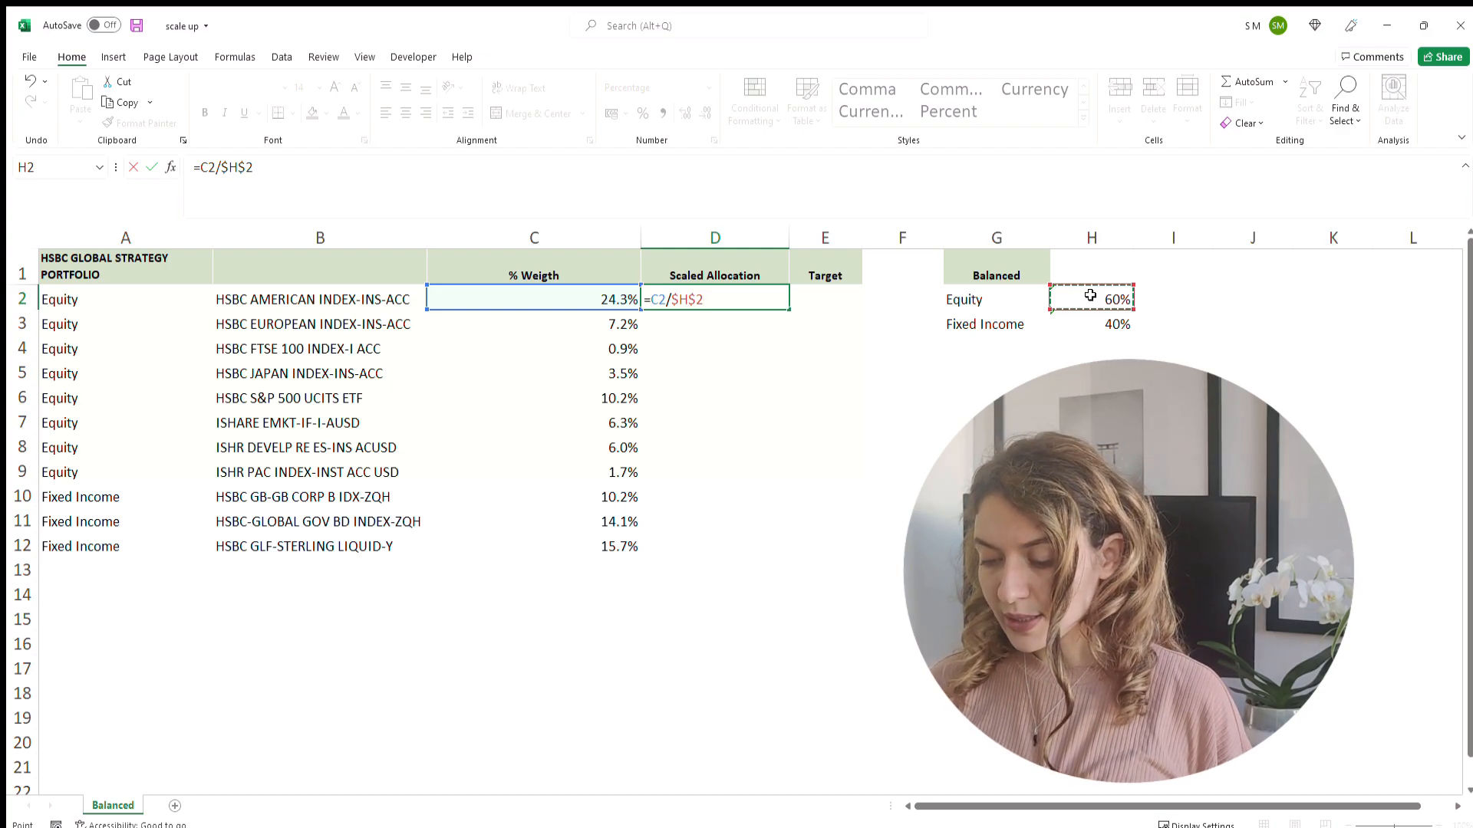
key(Return)
click(770, 298)
drag(789, 309, 797, 473)
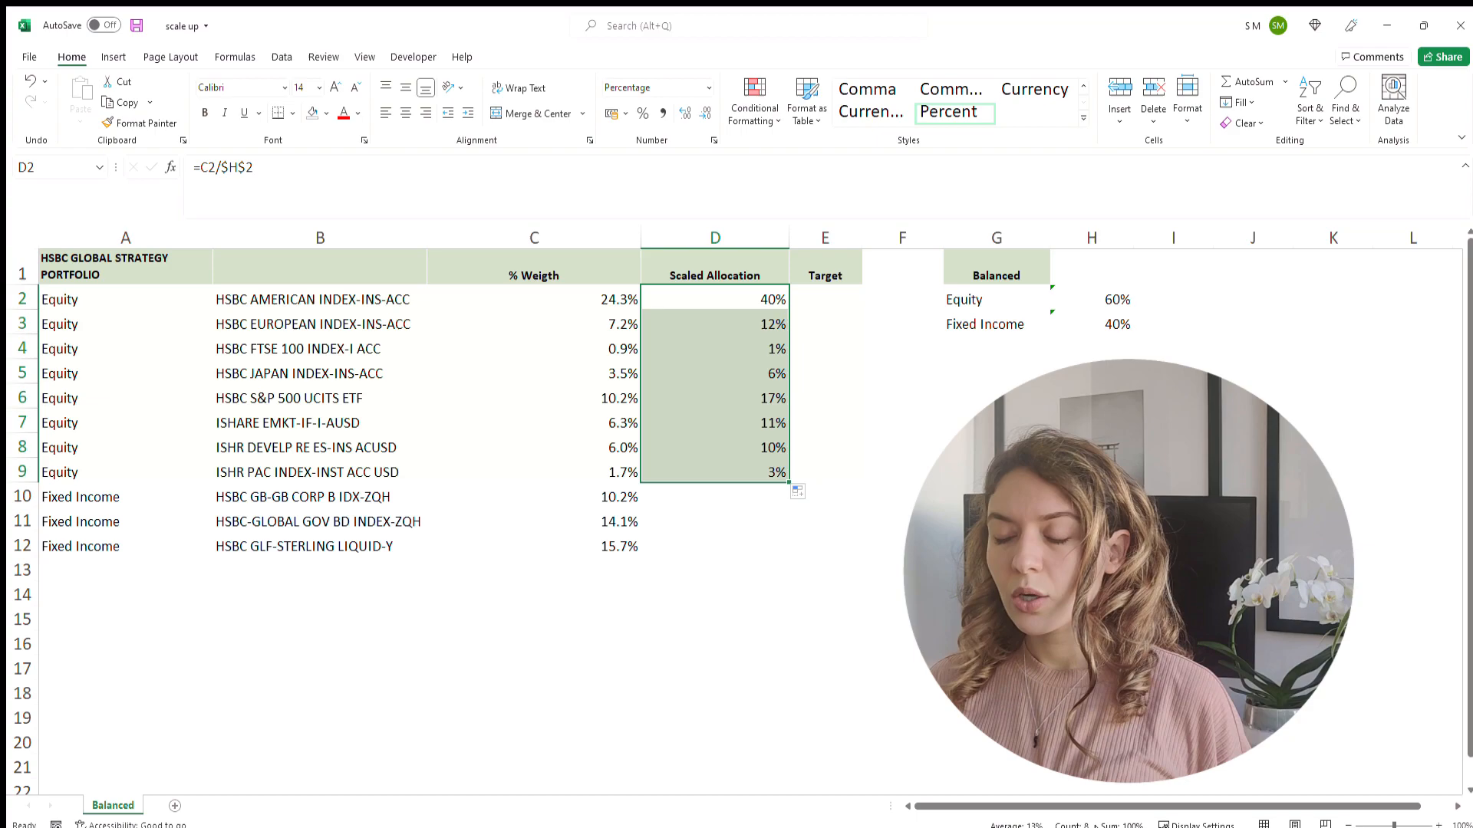
- Calculate the fixed income funds' Scaled Allocation with =C10/$H$3 in D10 and fill the formula through D12
click(759, 500)
text(=)
key(Left)
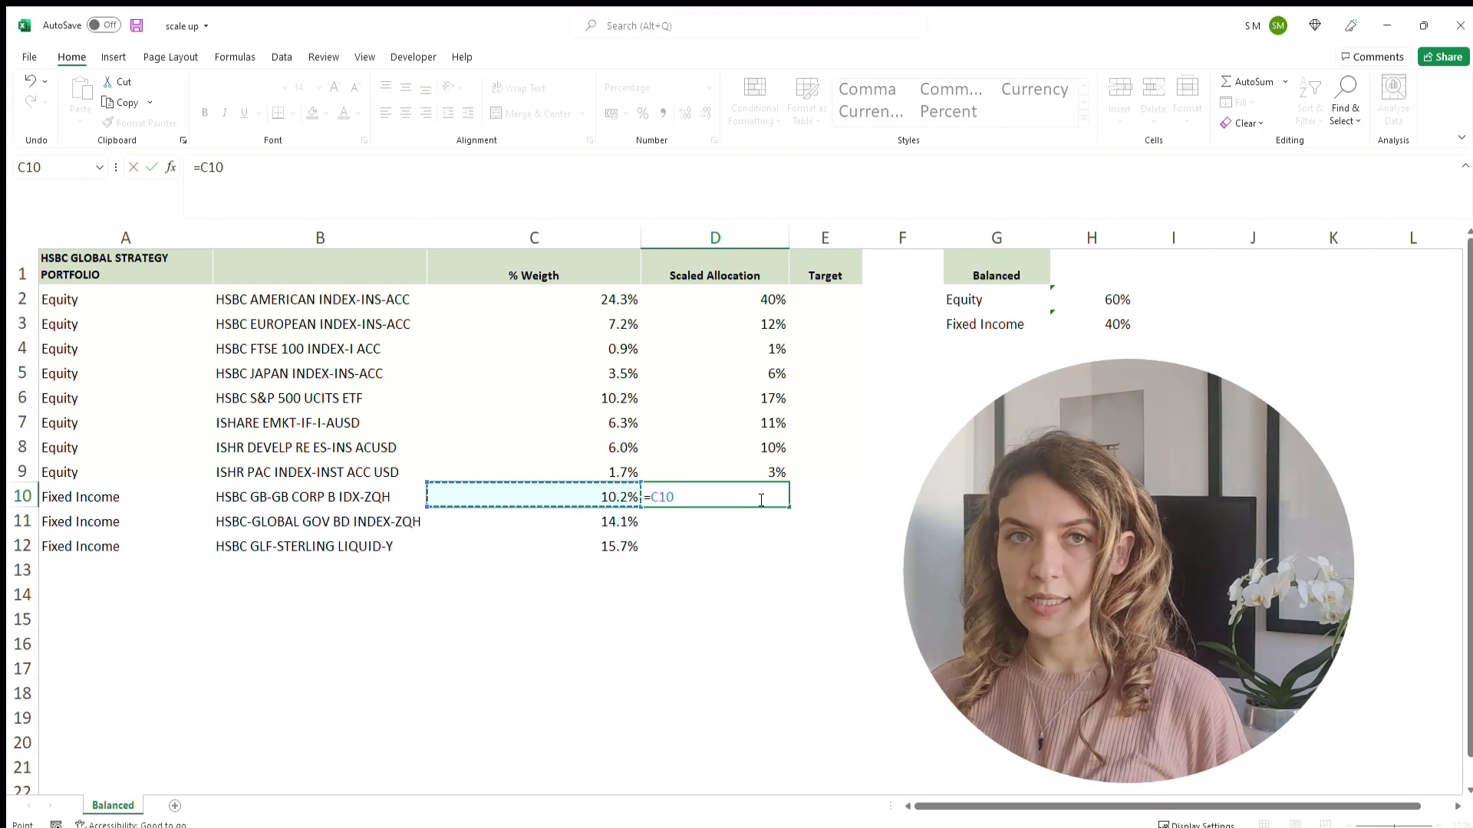
text(/$H$3)
key(ctrl+Return)
drag(790, 508, 792, 551)
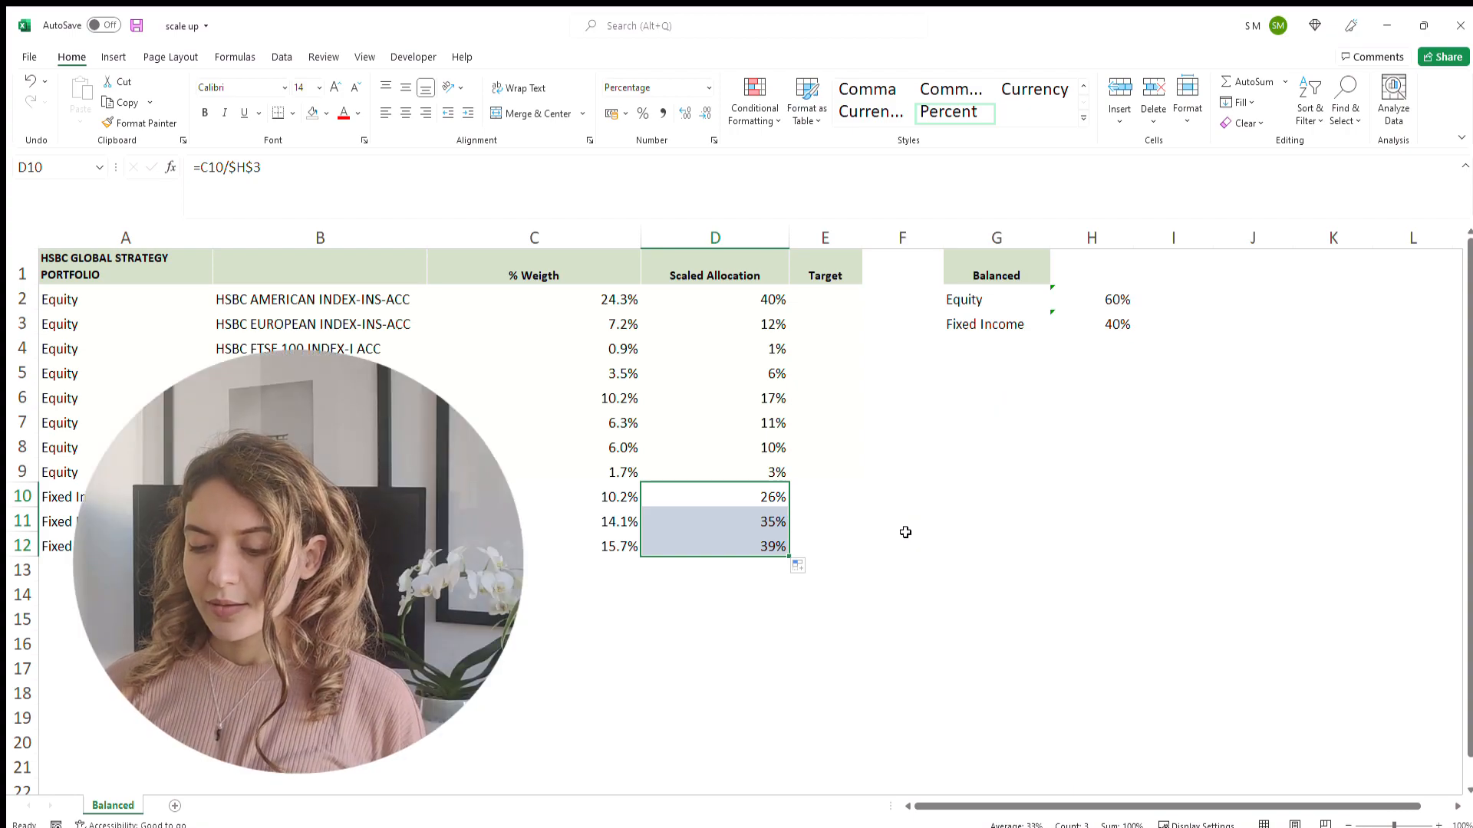
- Start an Adventurous block in G5 with an Equity row beneath it set to 80% in H6
click(1021, 367)
text(Adventurous)
key(Return)
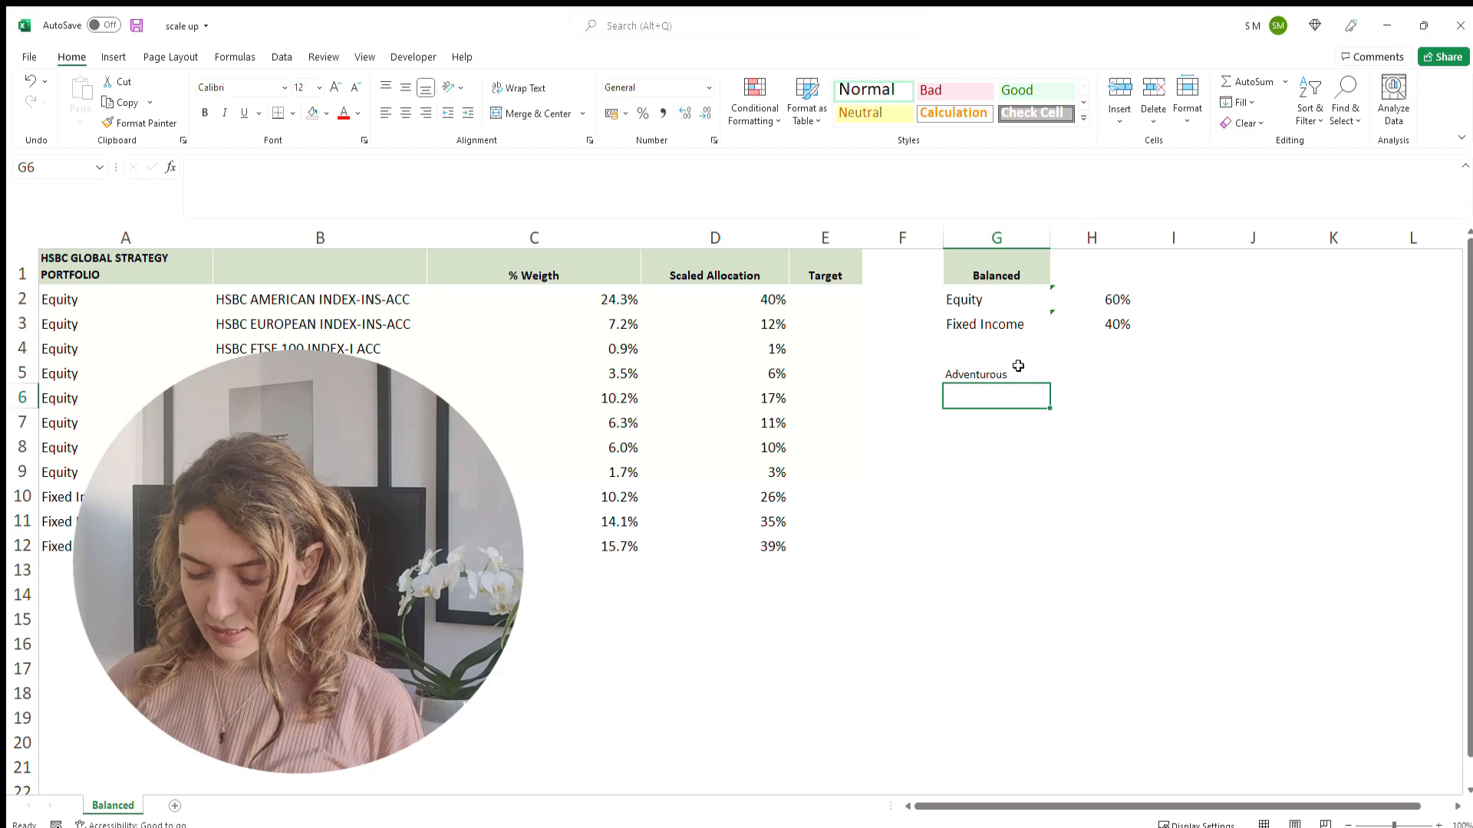
text(Equity)
key(Return)
key(Up)
key(Right)
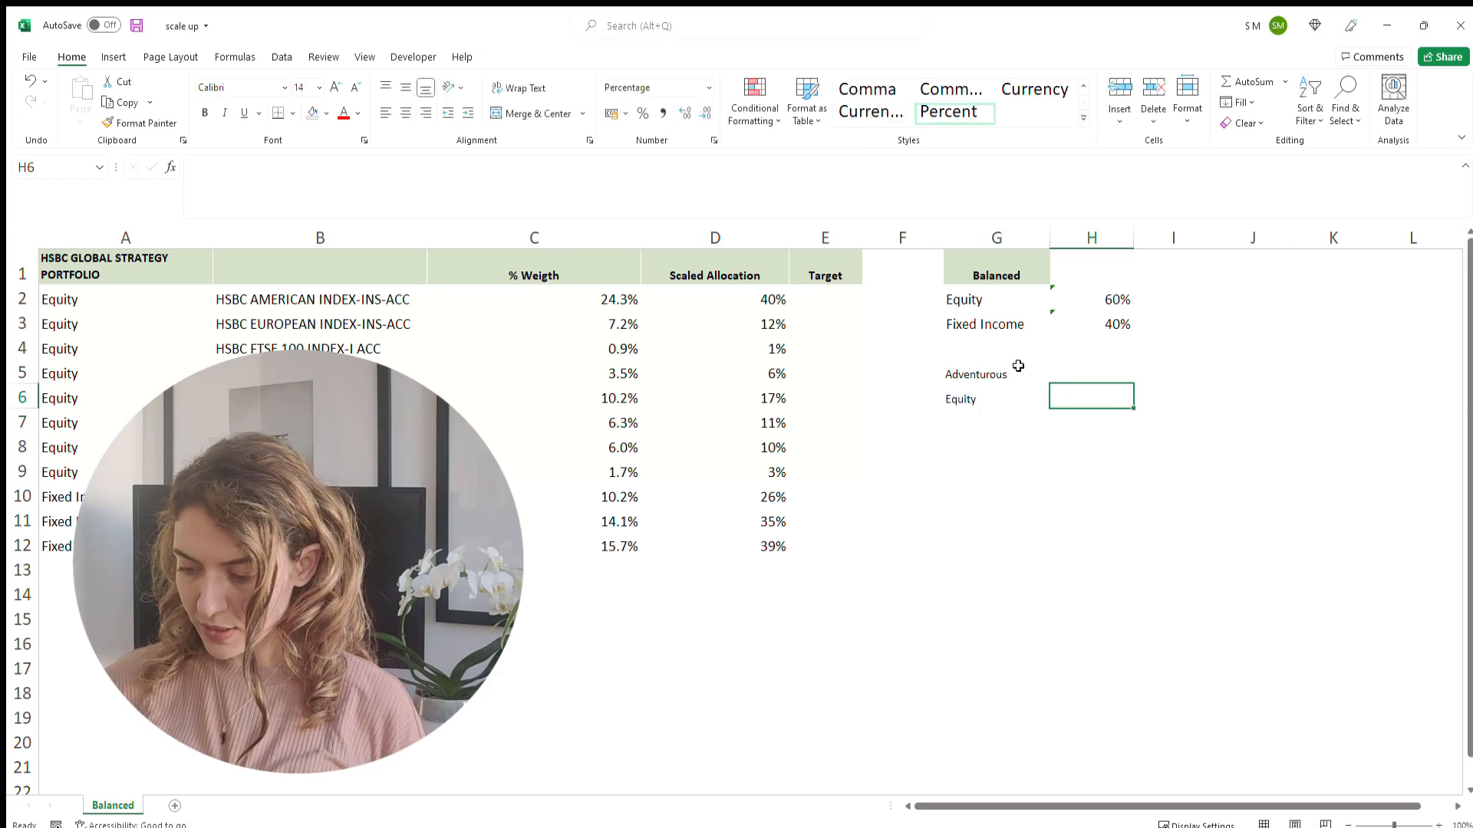
text(80%)
key(Return)
key(Left)
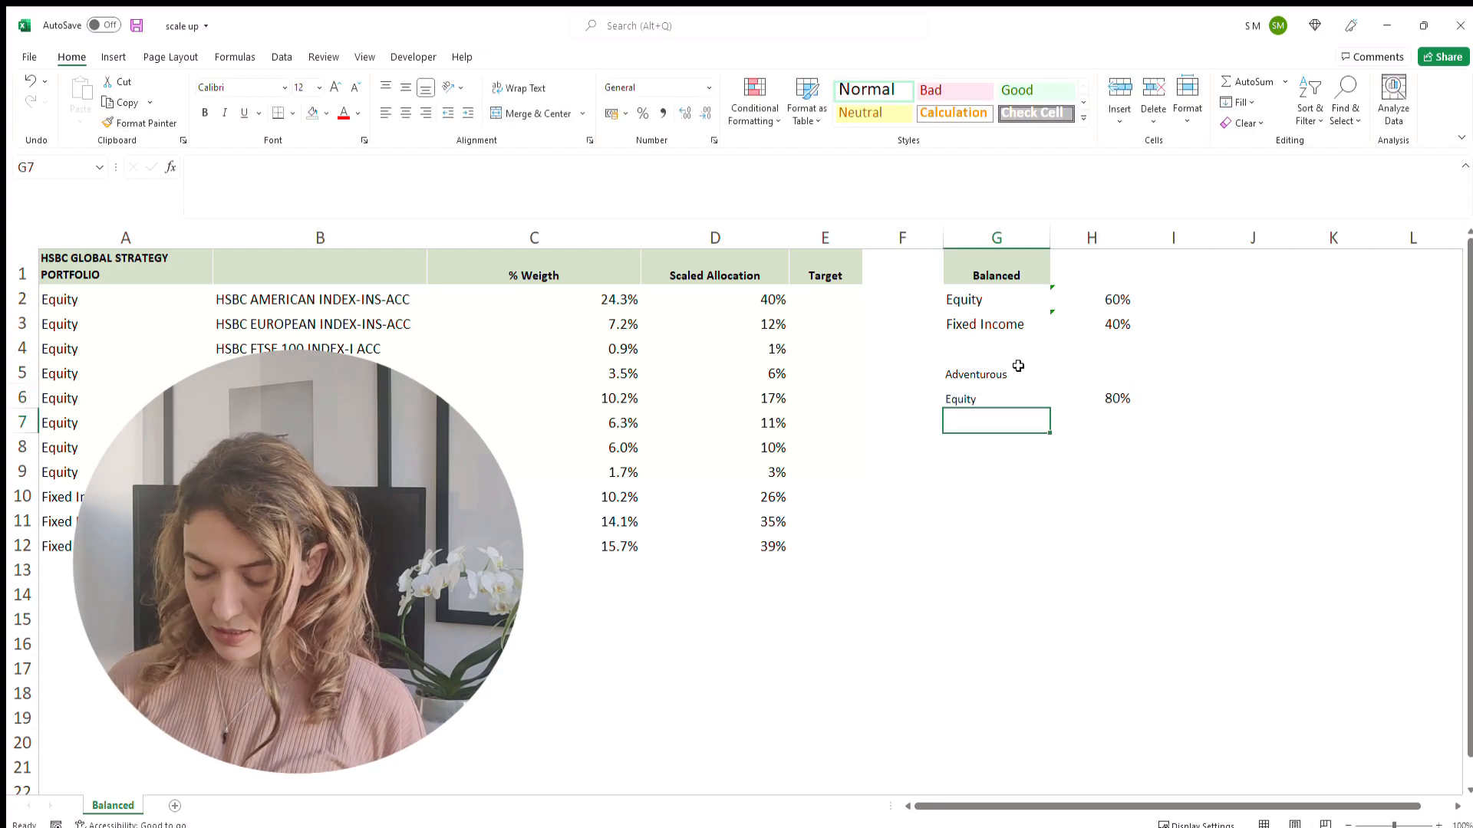
- Add a Fixed Income row in G7 of the Adventurous block with 20% in H7
text(Fixed Income)
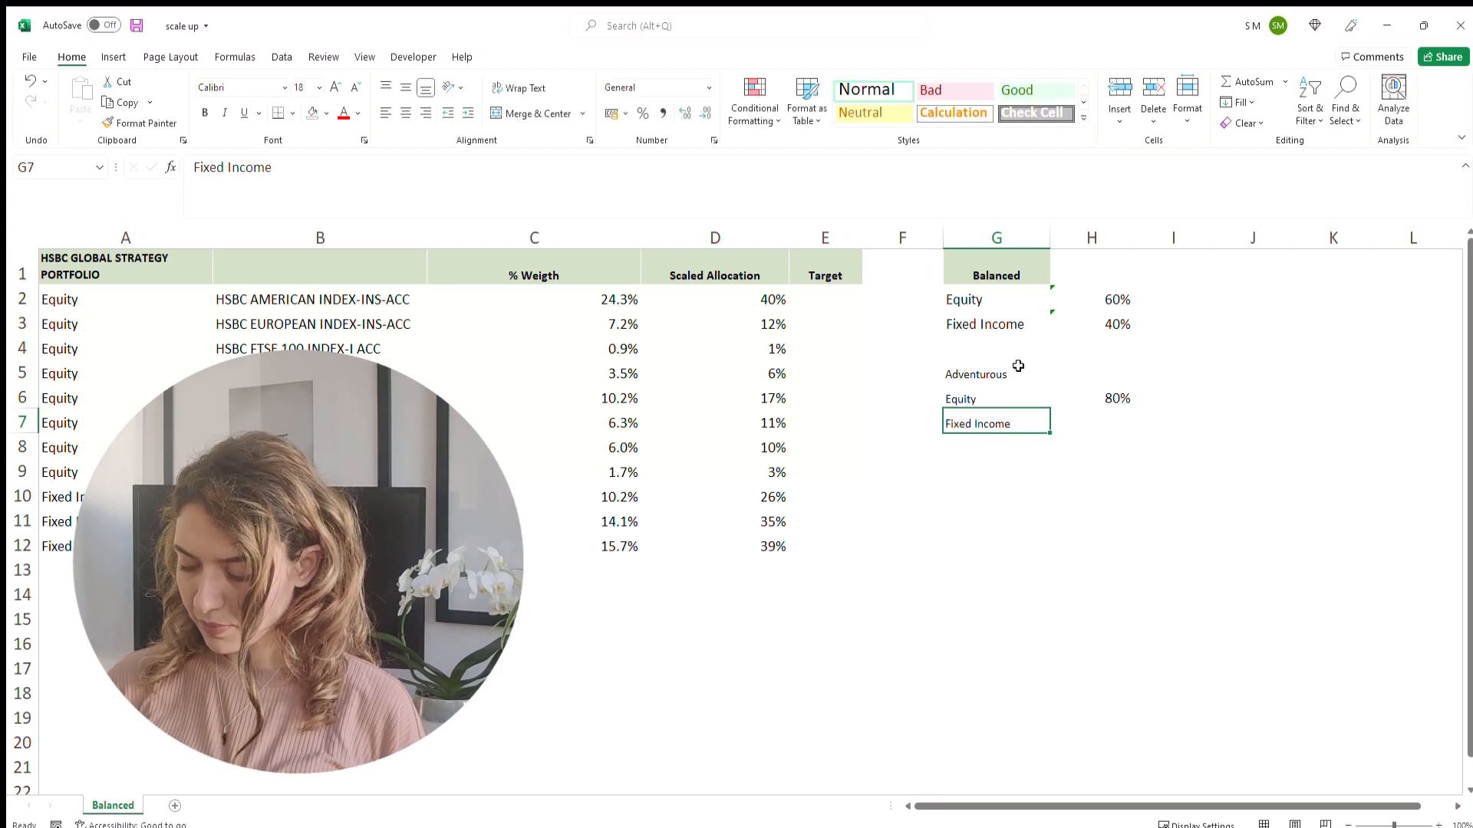
key(Right)
text(20)
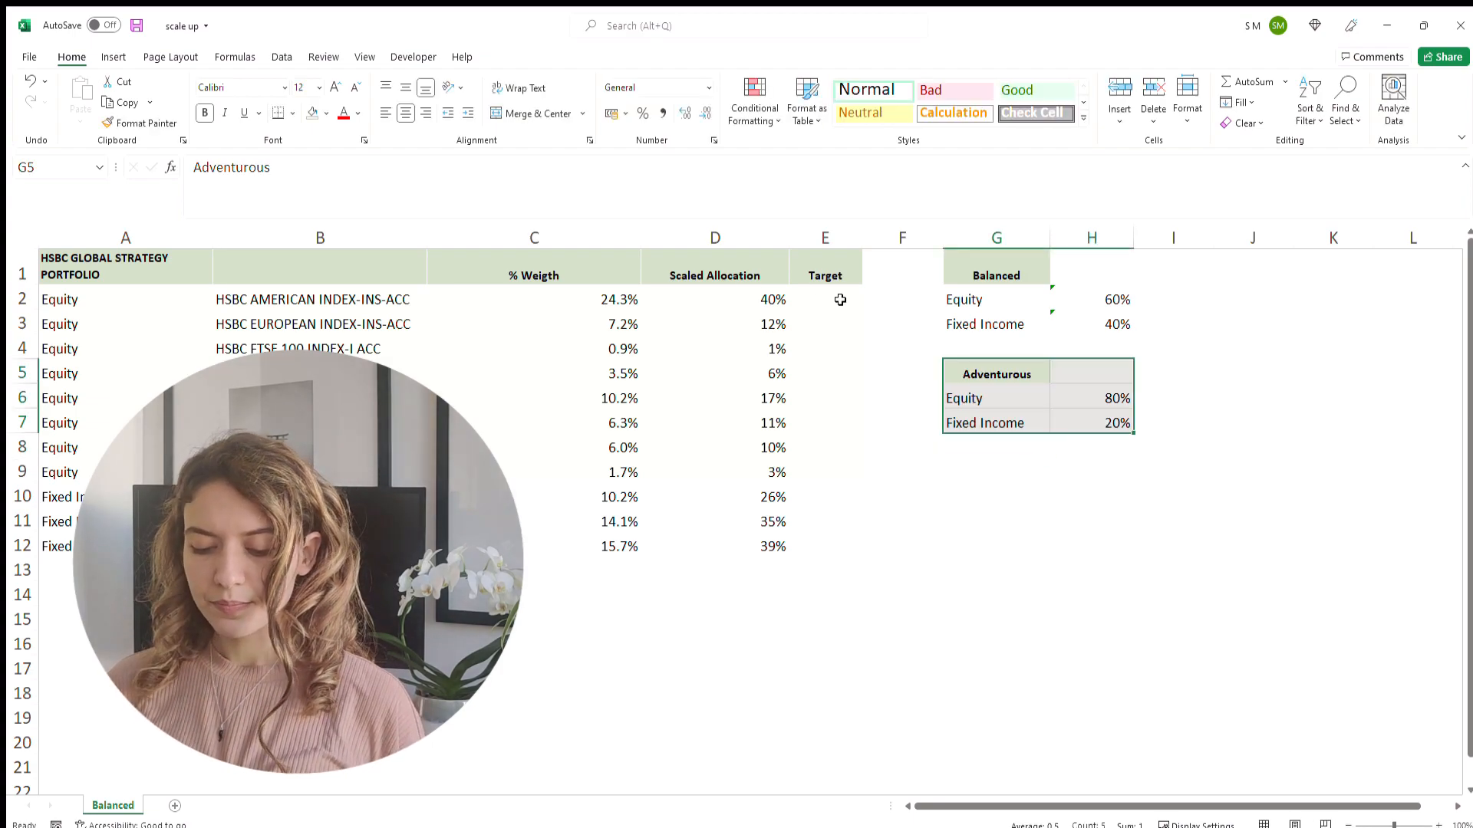
- Calculate the equity funds' Target with =D2*$H$6 in E2 and fill the formula through E9
click(840, 300)
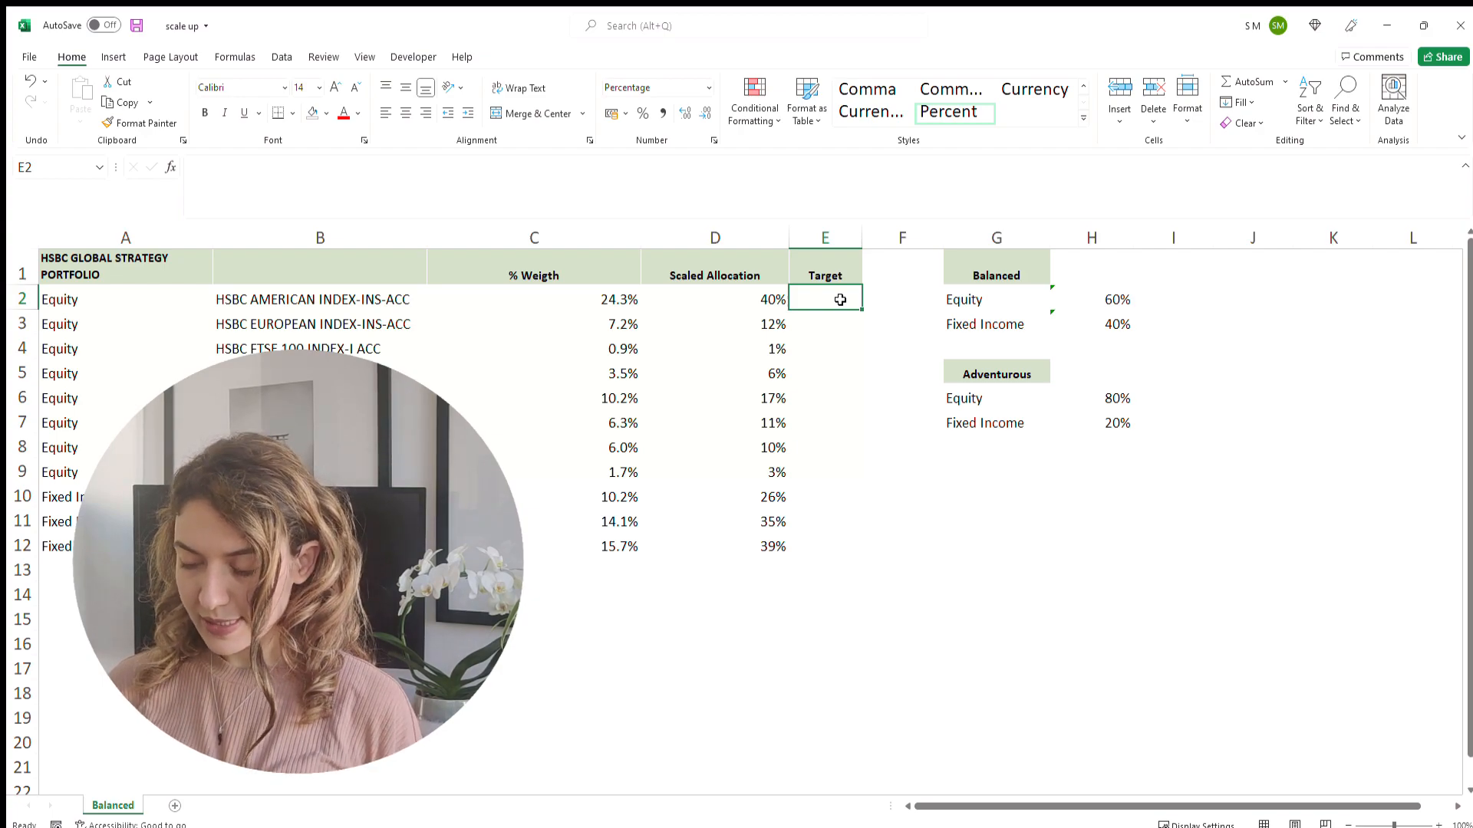
text(=)
key(Left)
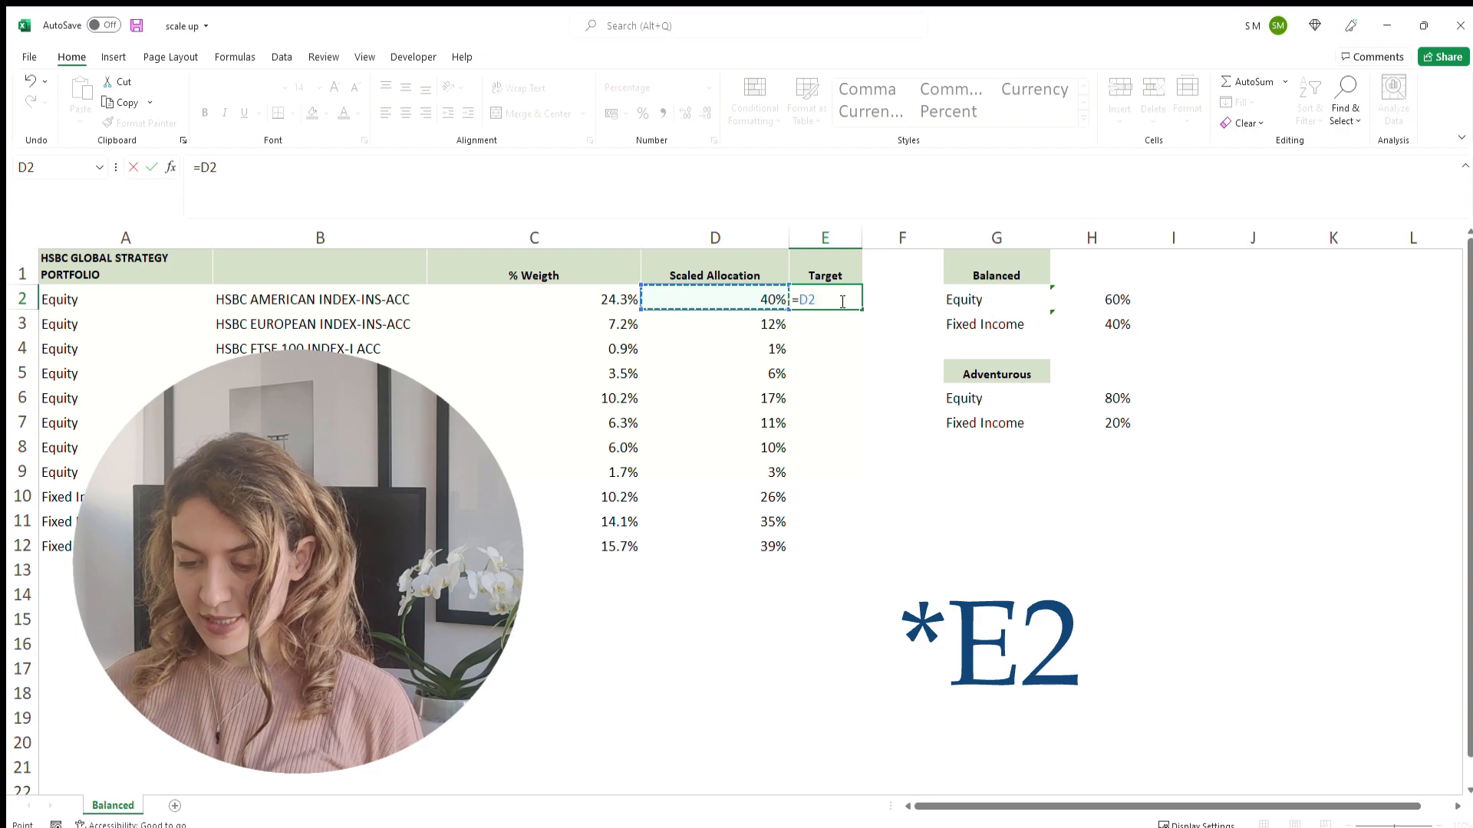
text(*)
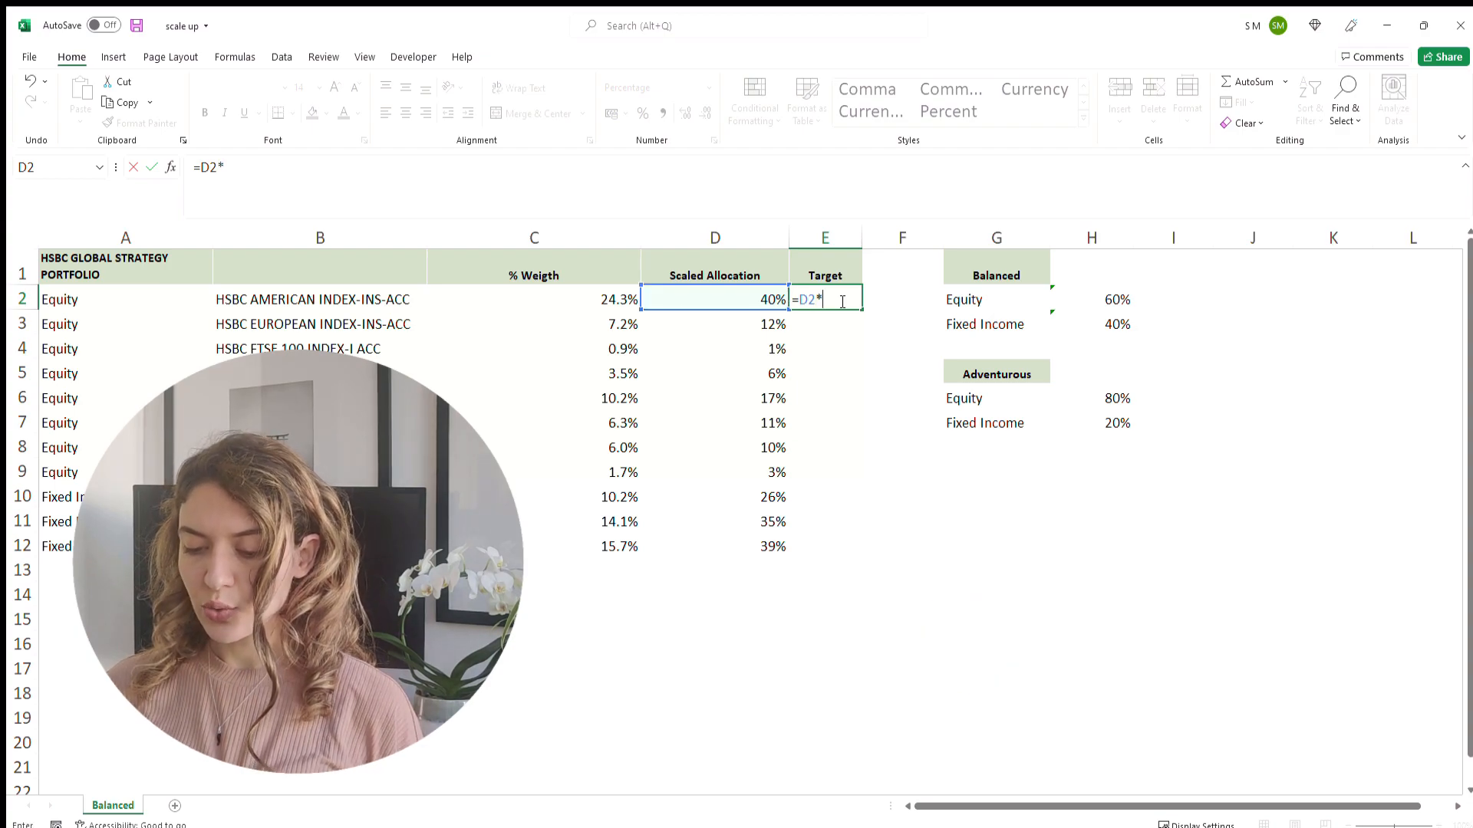
click(1125, 398)
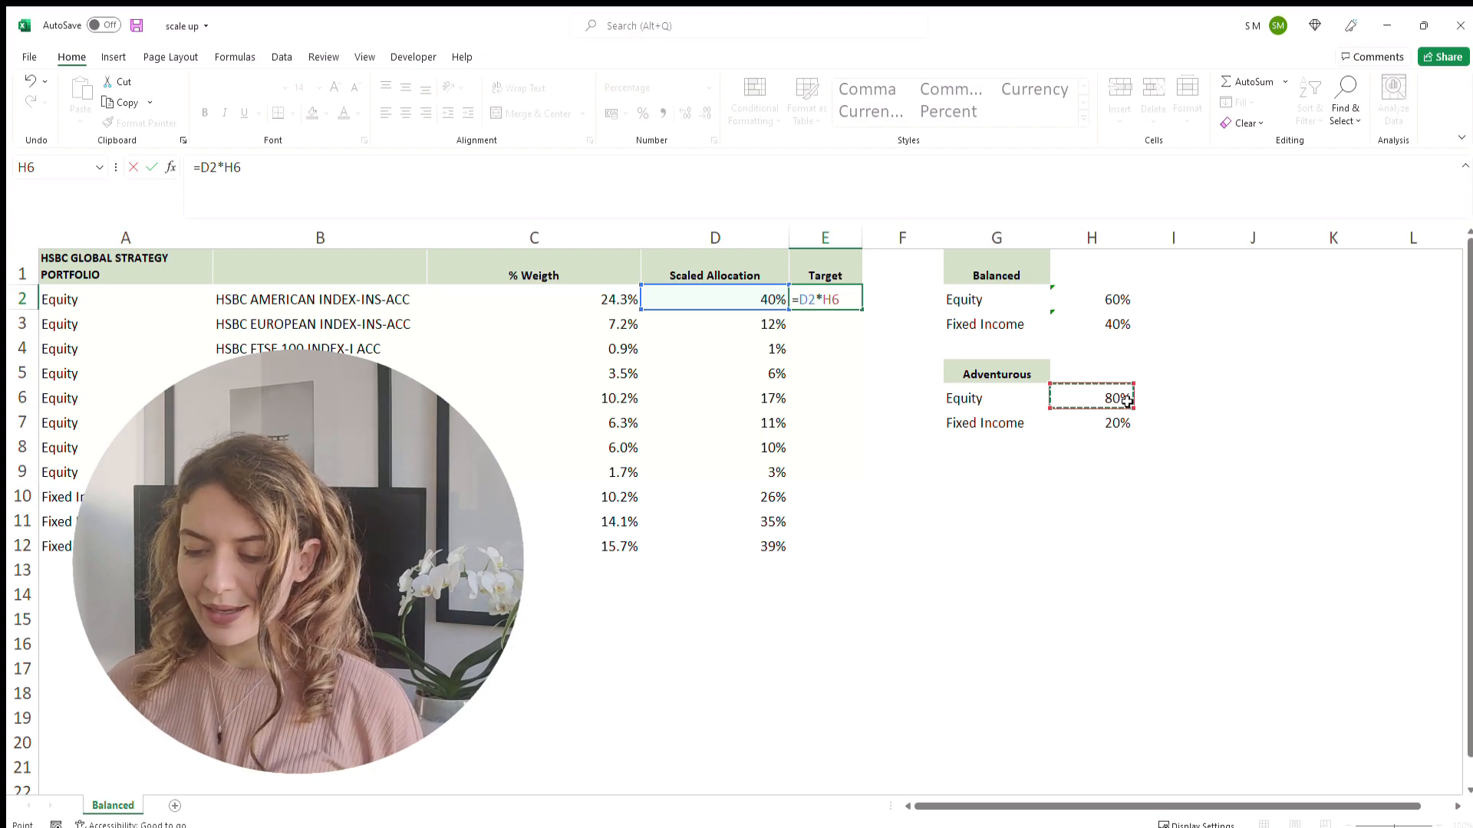
key(F4)
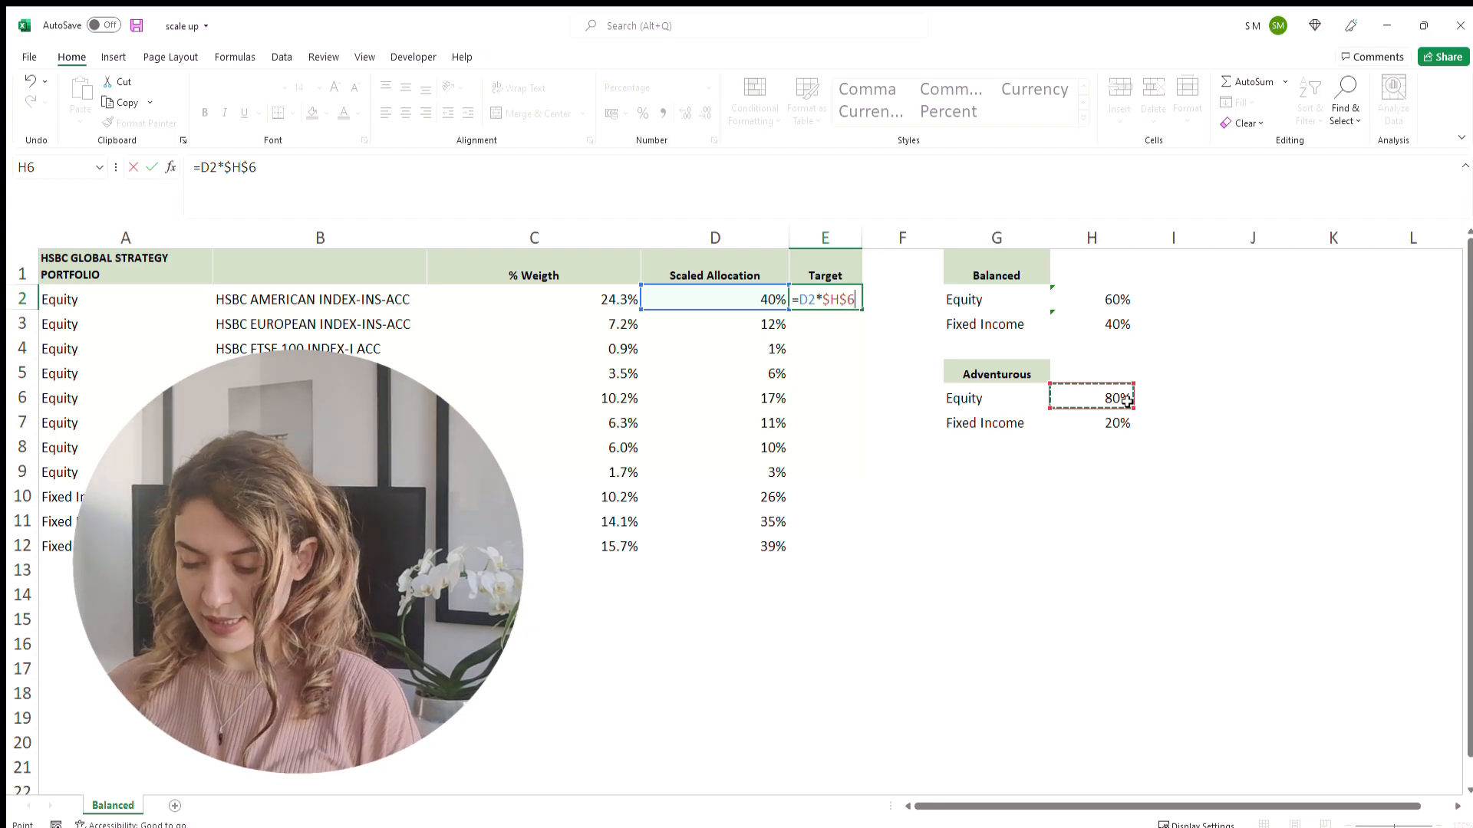
key(Return)
click(828, 305)
drag(862, 309, 873, 477)
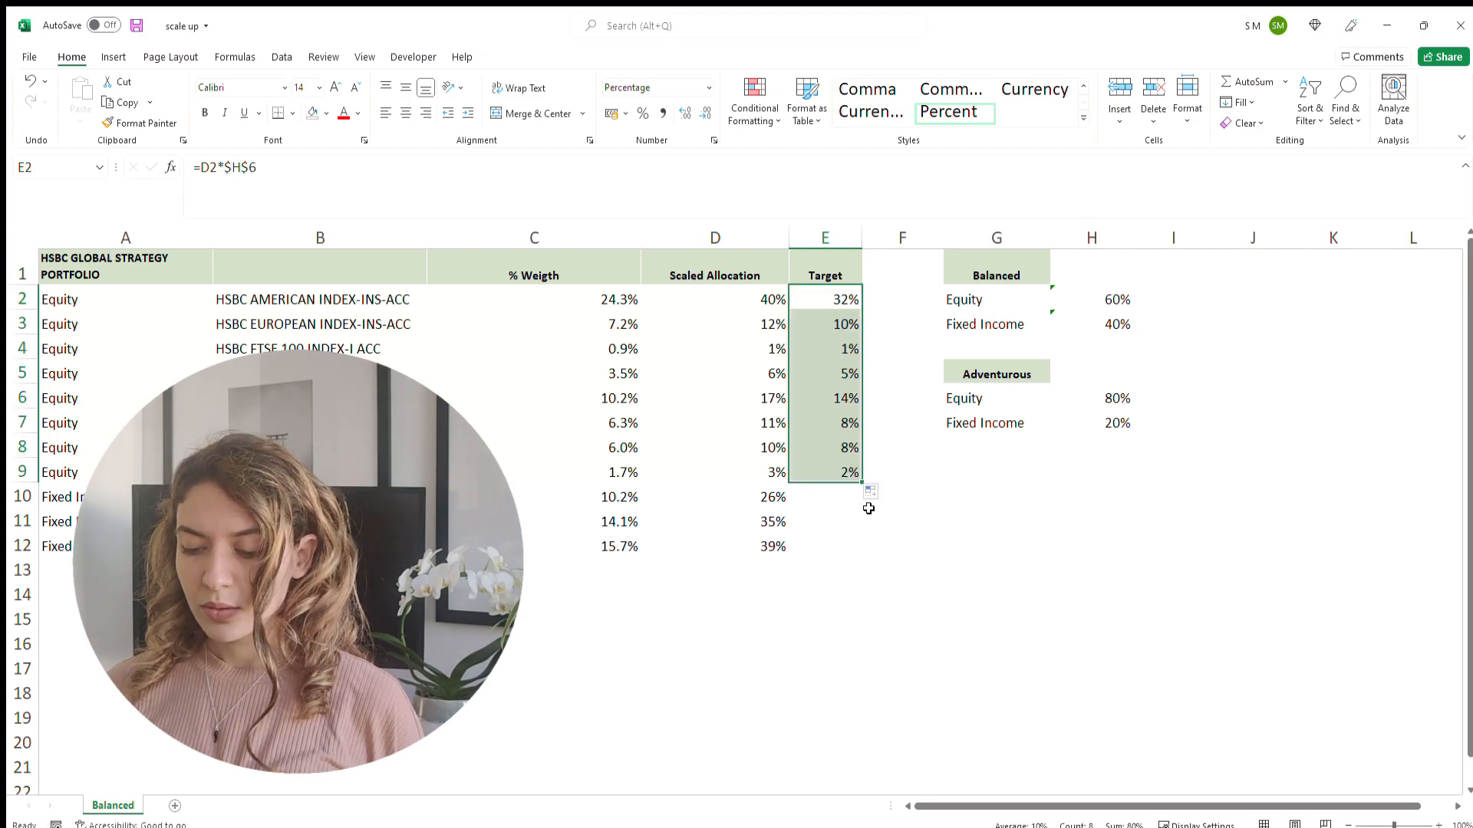
- Calculate the fixed income funds' Target with =D10*$H$7 in E10 and fill the formula through E12
click(807, 501)
text(=)
click(756, 497)
text(*)
click(1118, 423)
key(F4)
key(Return)
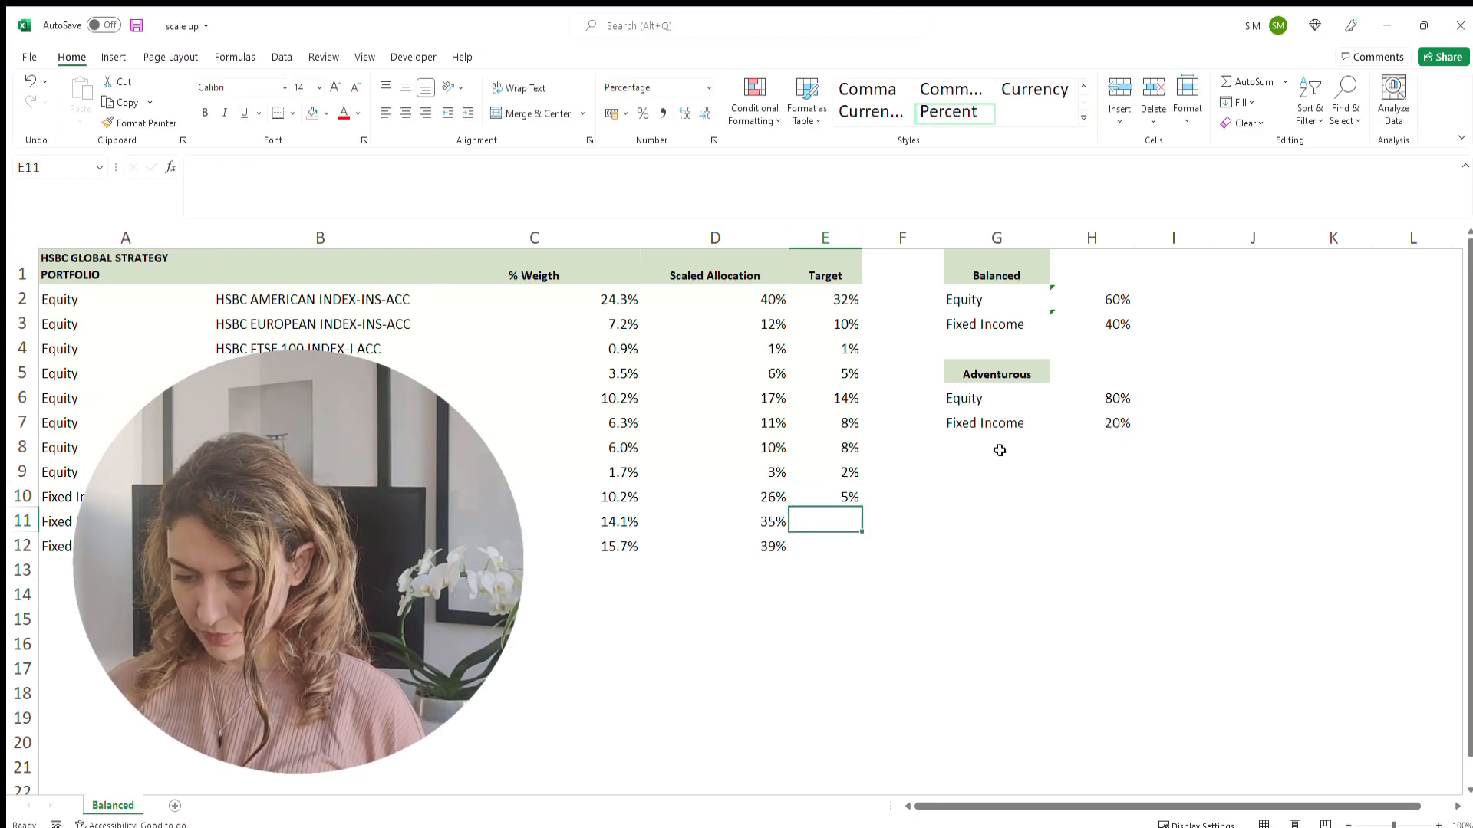
click(833, 506)
drag(862, 507, 870, 554)
click(978, 503)
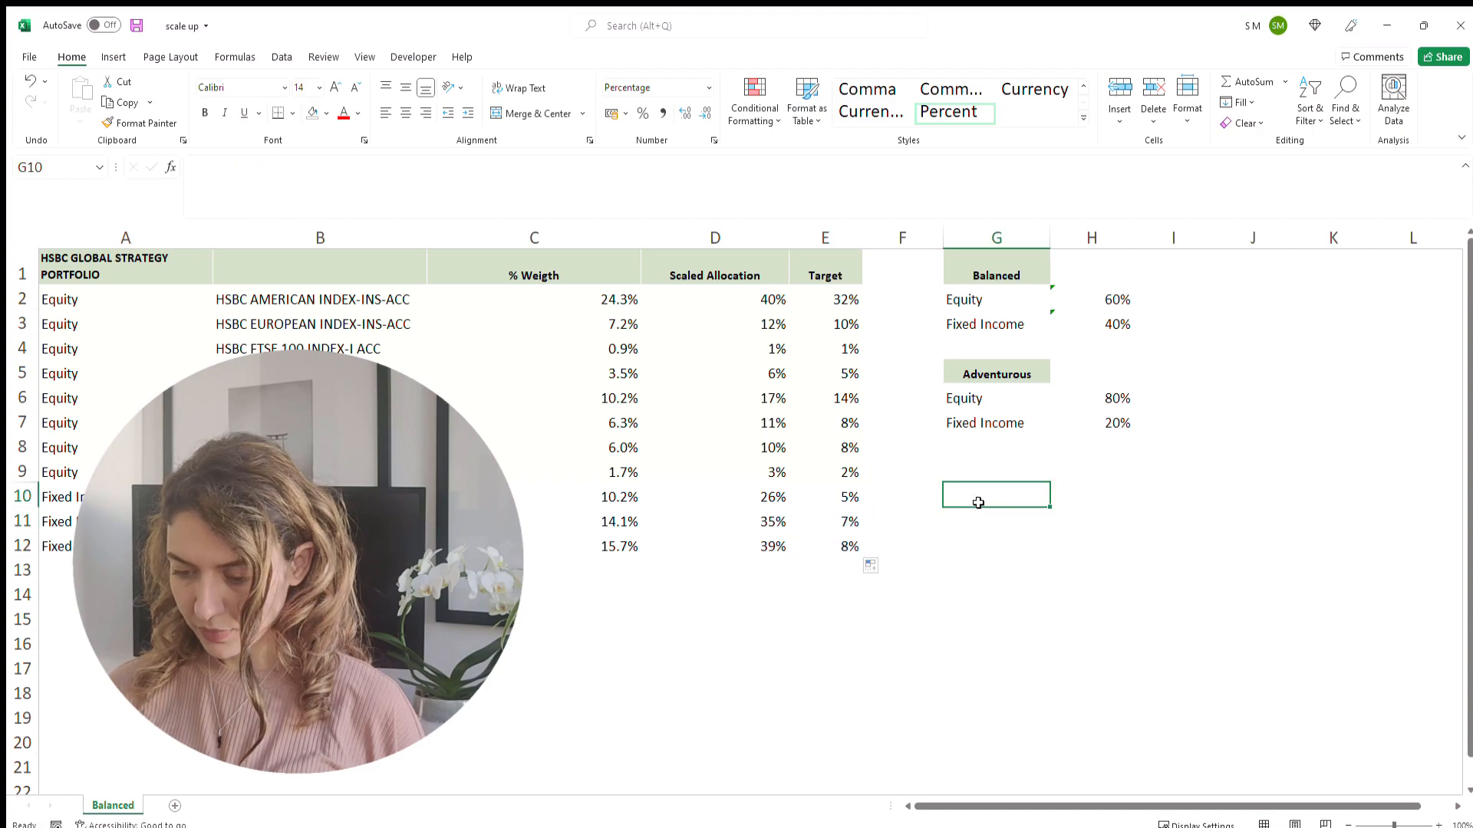